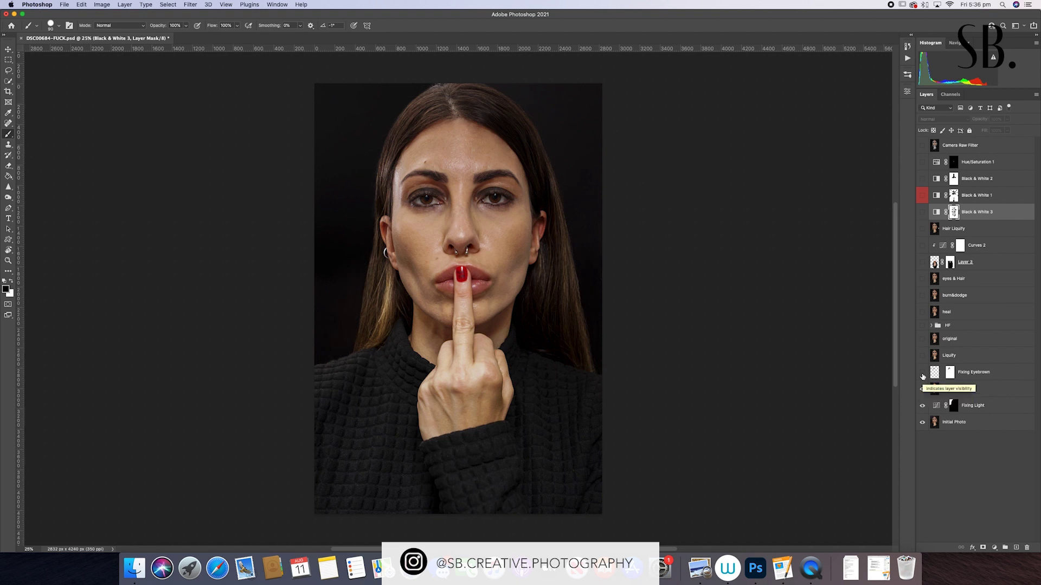
Show the Fixing Eyebrown, Liquify and original layers and the HF group, switching HF off and on to compare its effect.
click(922, 374)
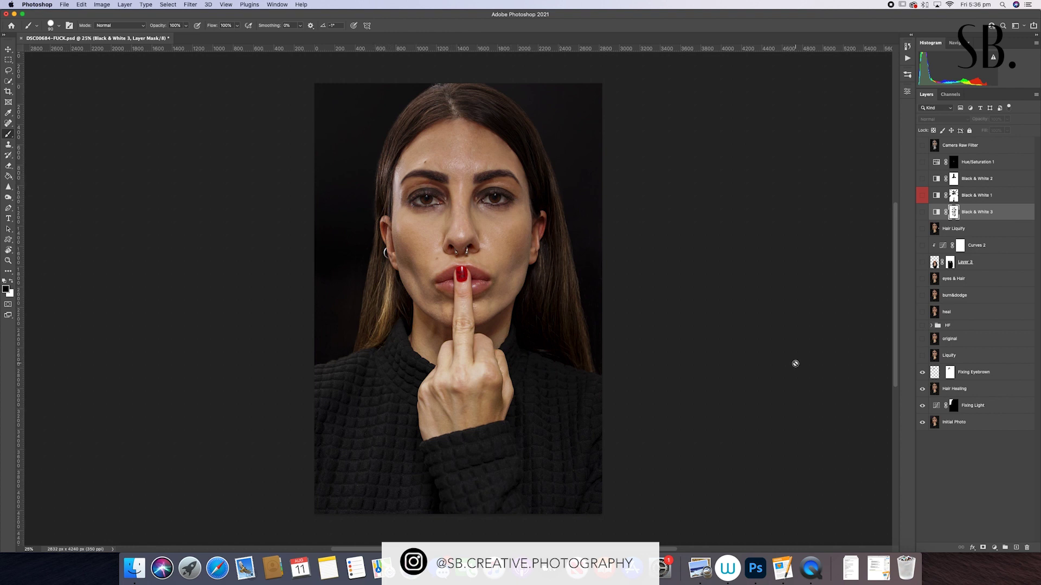
click(922, 357)
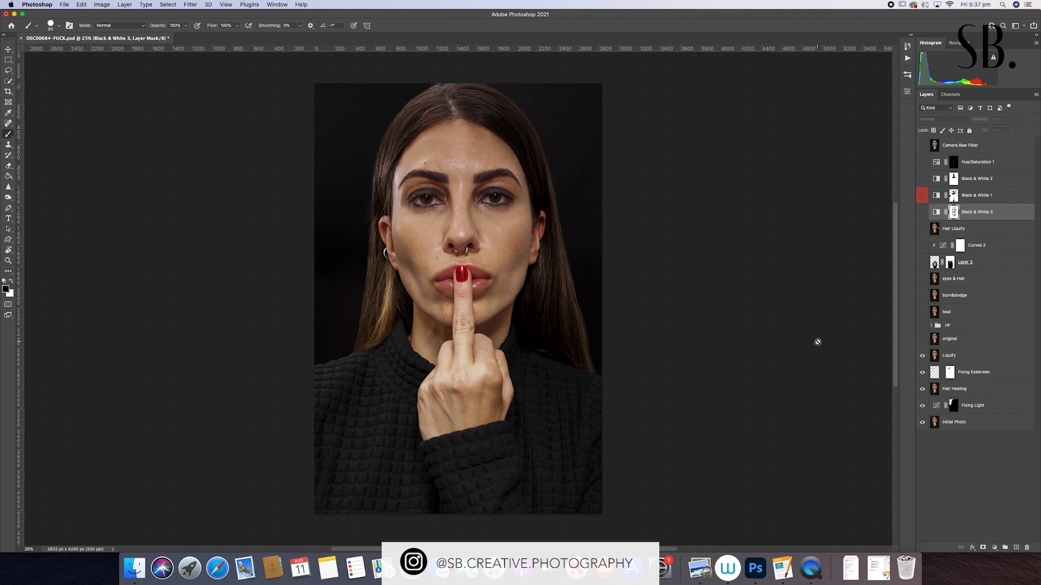
click(922, 339)
click(922, 326)
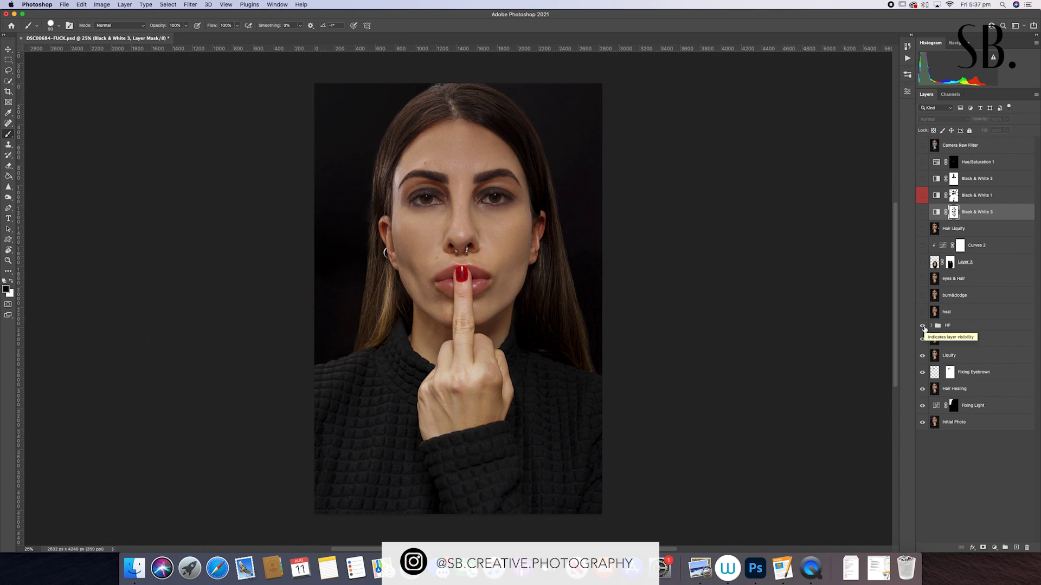
click(923, 326)
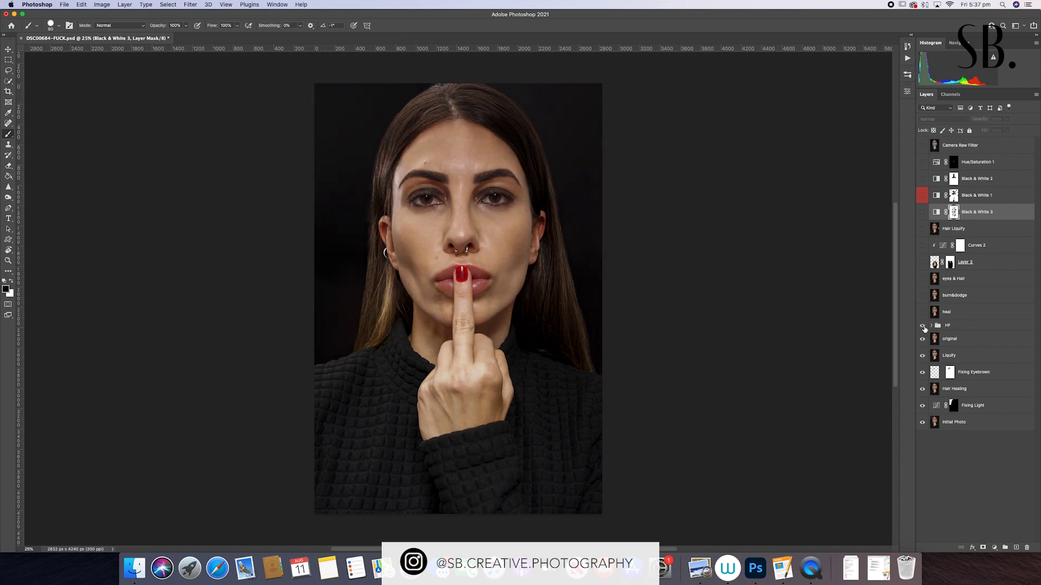
click(923, 325)
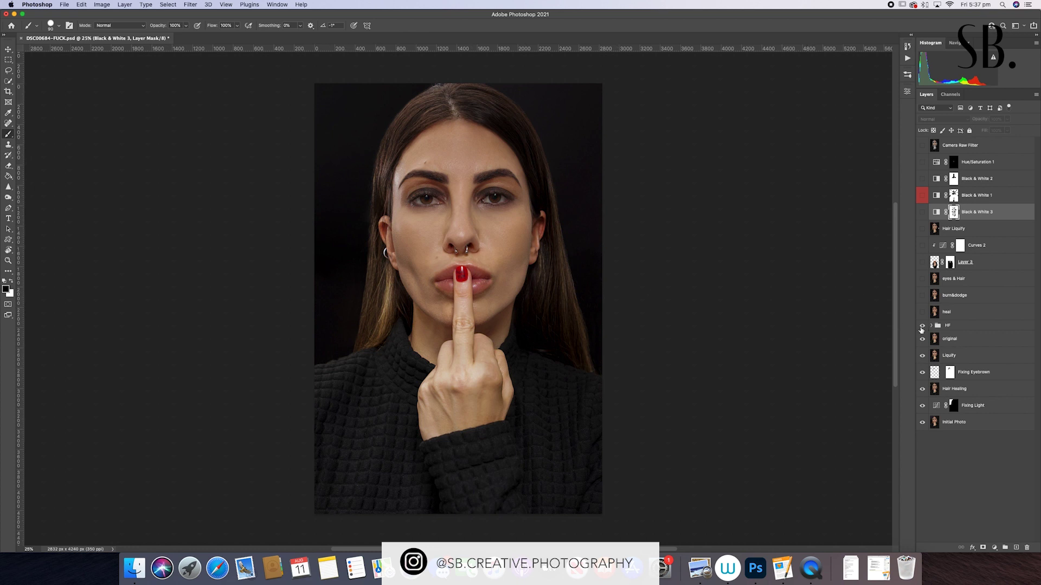
Show the heal, burn&dodge and eyes & Hair layers, switching eyes & Hair off and on to compare the retouching.
click(923, 315)
click(923, 295)
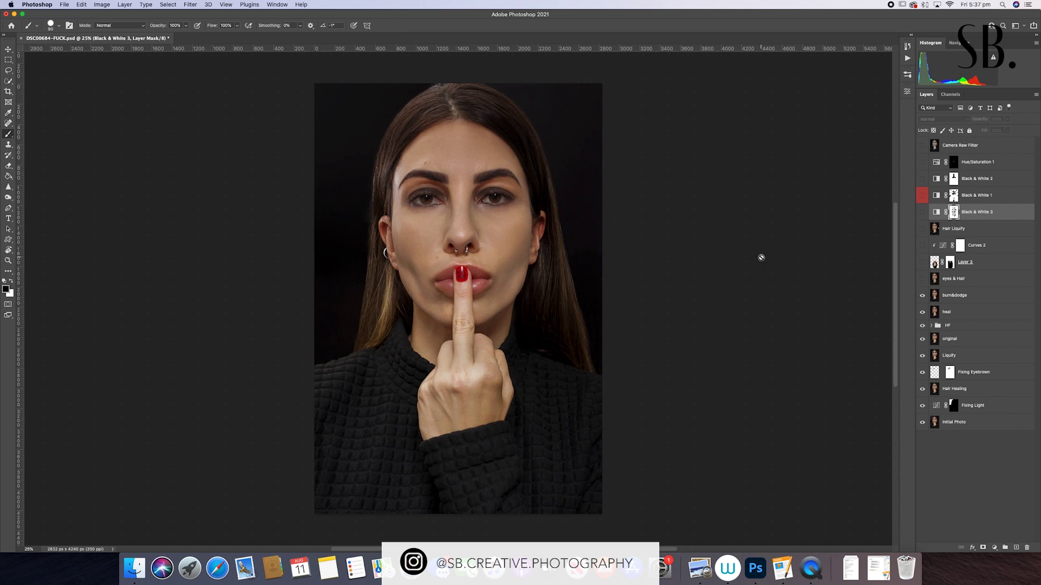
click(922, 280)
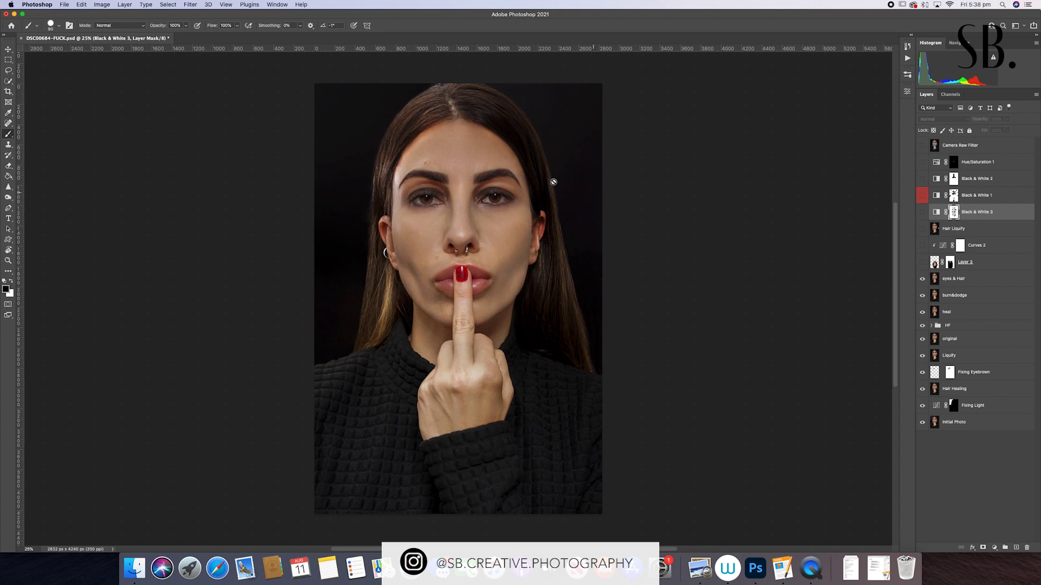
click(923, 281)
click(923, 280)
click(923, 280)
click(923, 281)
Show the masked hand layer beneath Curves 2, then disable and re-enable its mask to compare the hand replacement.
click(922, 263)
click(922, 263)
click(922, 264)
shift+click(951, 264)
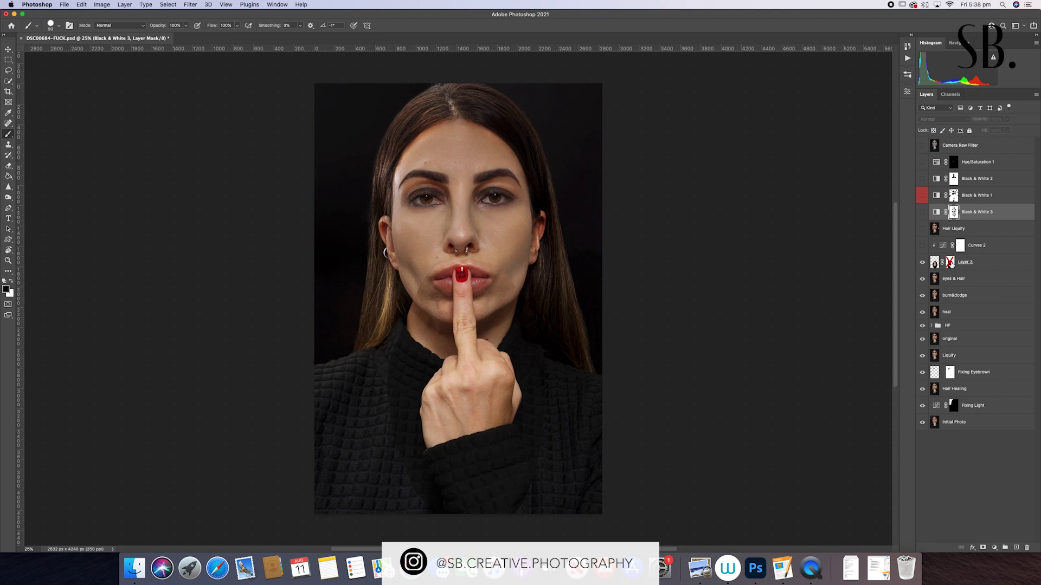
shift+click(950, 264)
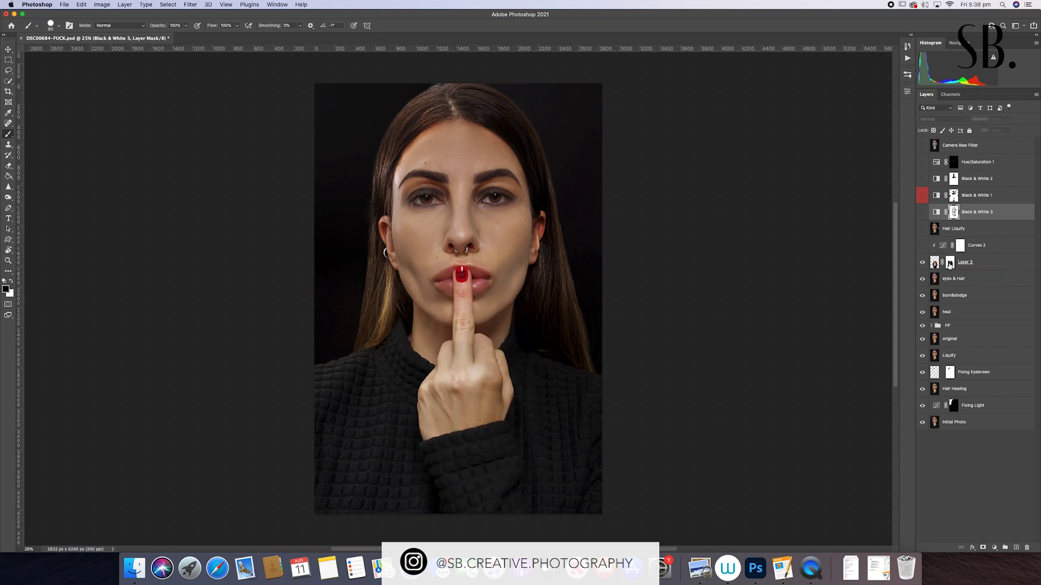
Show the Curves 2 and Hair Liquify layers, switching Hair Liquify off and on to compare the hair shape.
click(922, 246)
click(922, 246)
click(921, 229)
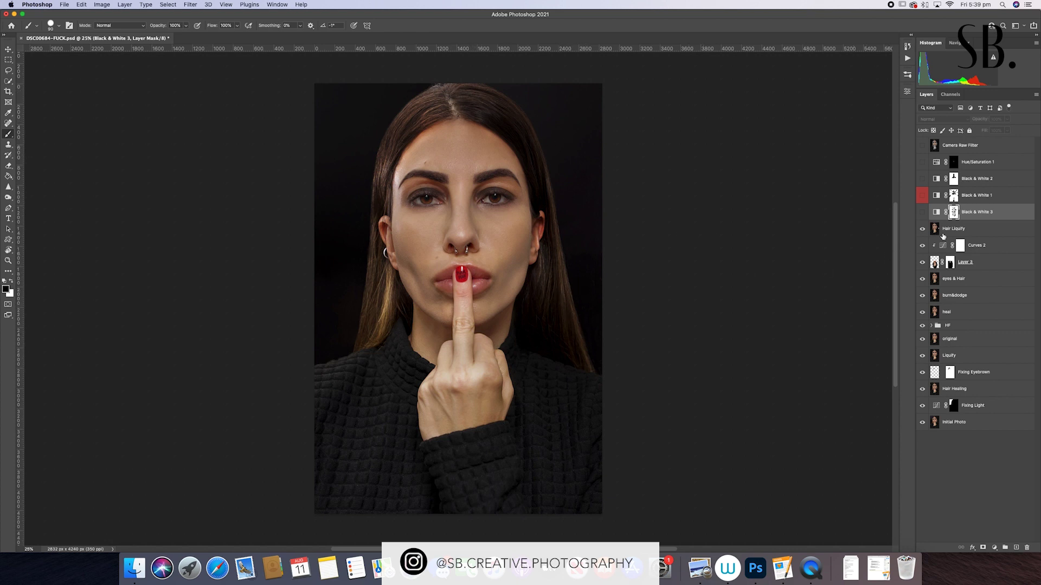
click(923, 230)
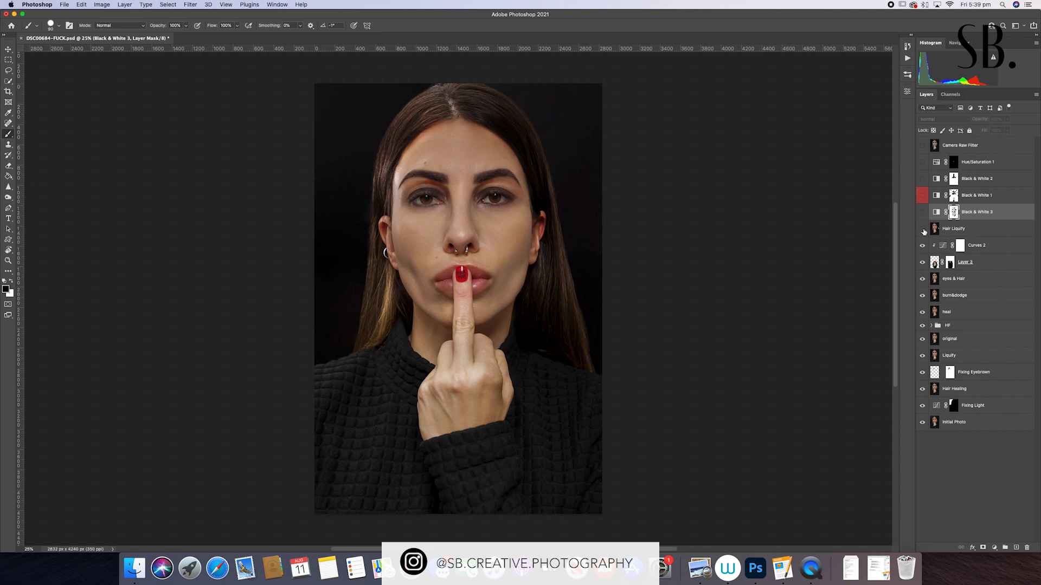
click(923, 229)
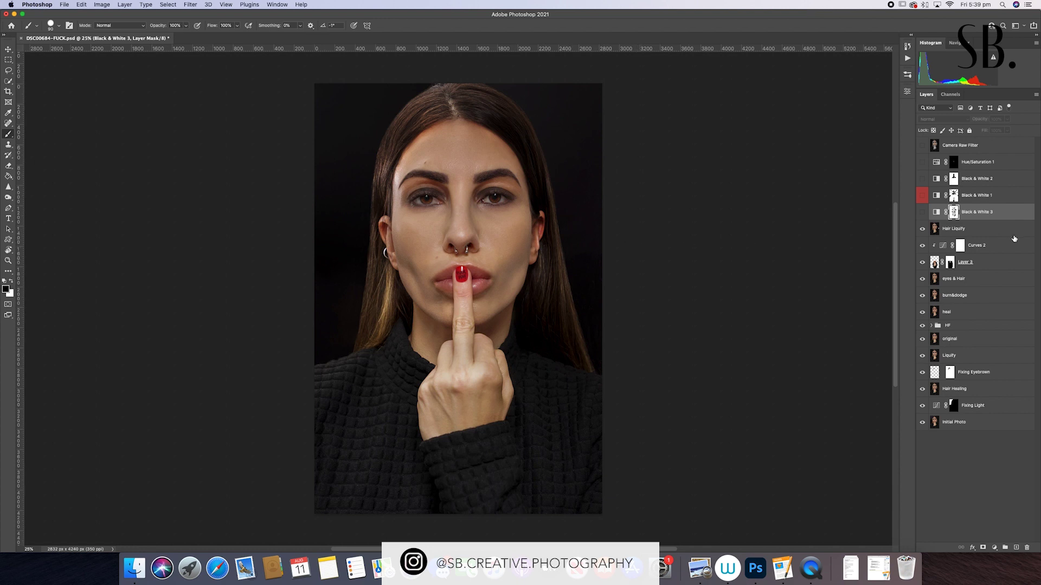
Replace the Black & White 3 layer with a new Black & White adjustment using the Default preset, directly above Hair Liquify.
key(Delete)
key(Delete)
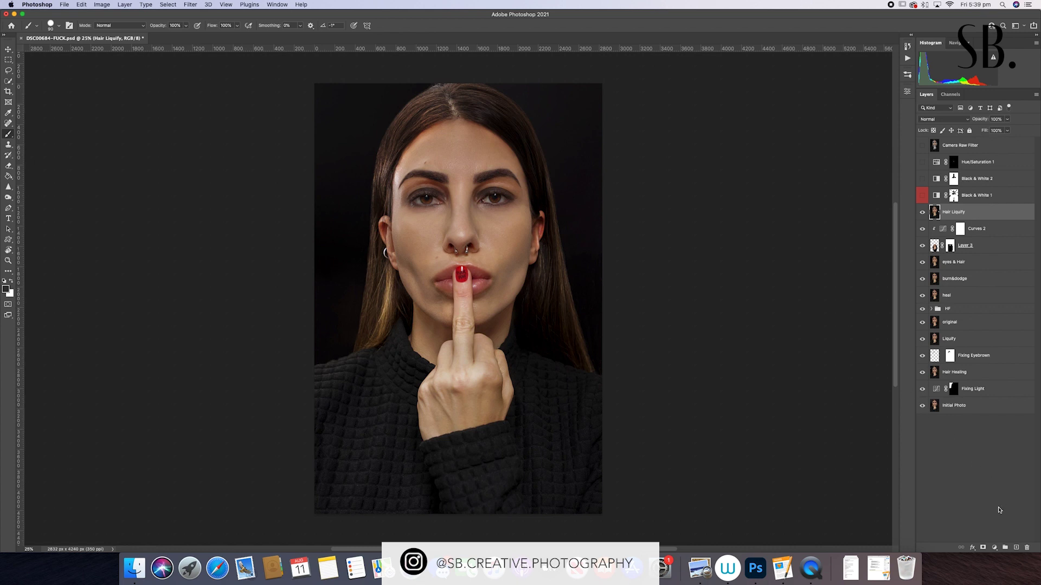
click(994, 547)
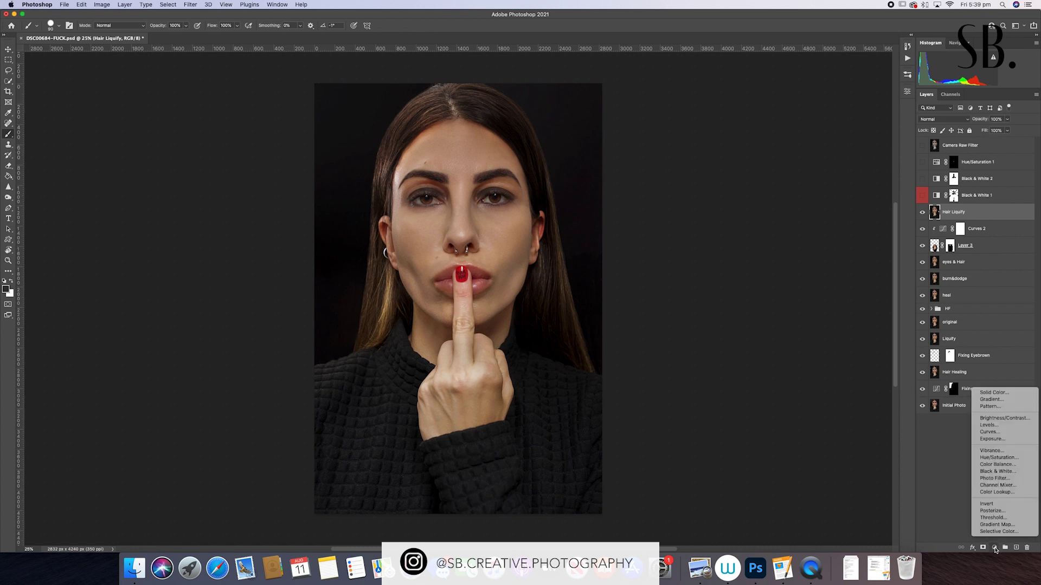
click(1008, 473)
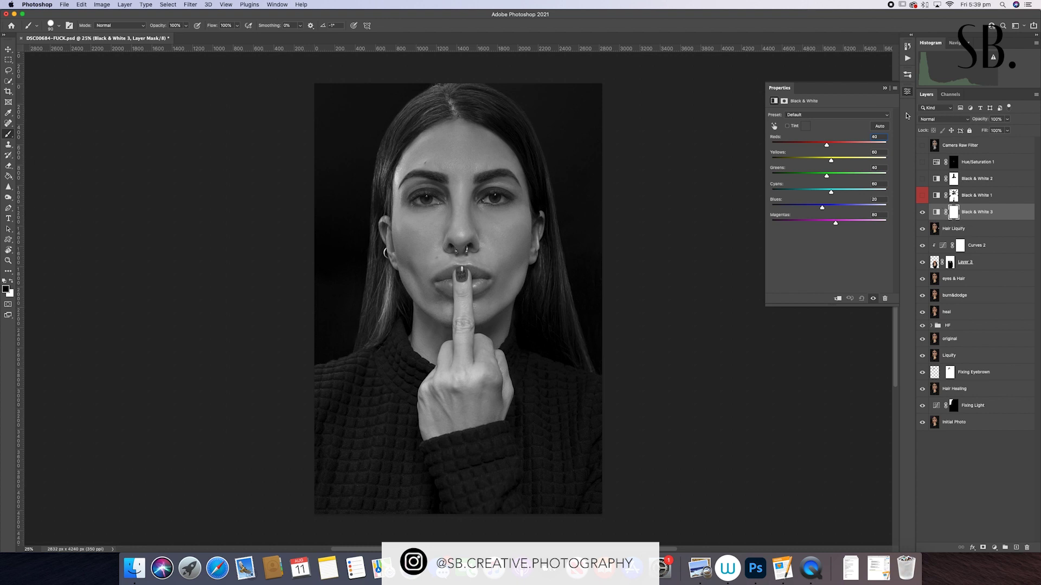
click(885, 88)
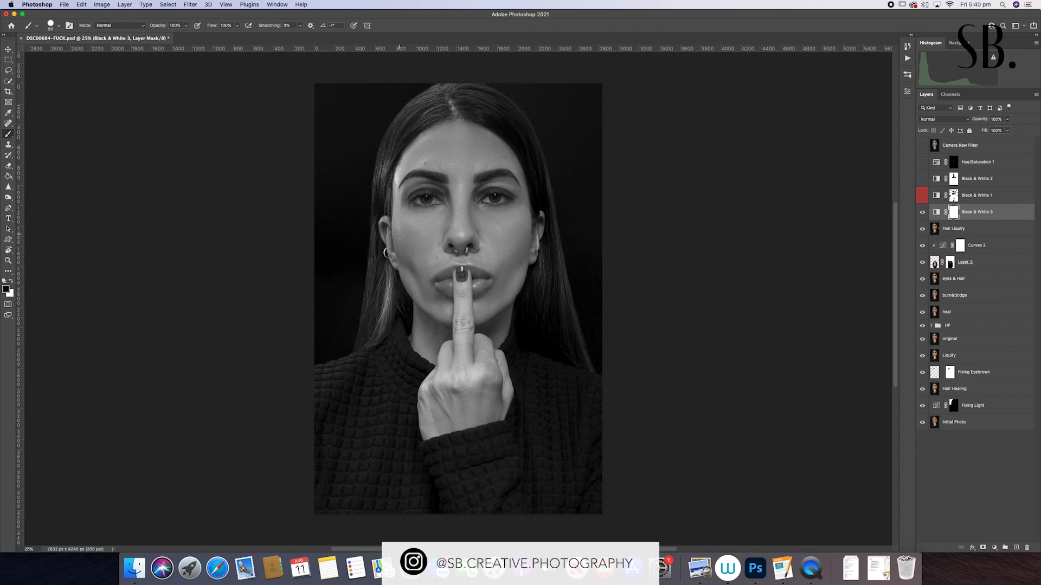
Paint a black zigzag on the new Black & White mask across the face and hand with the Hard Round Pressure Size brush.
click(55, 28)
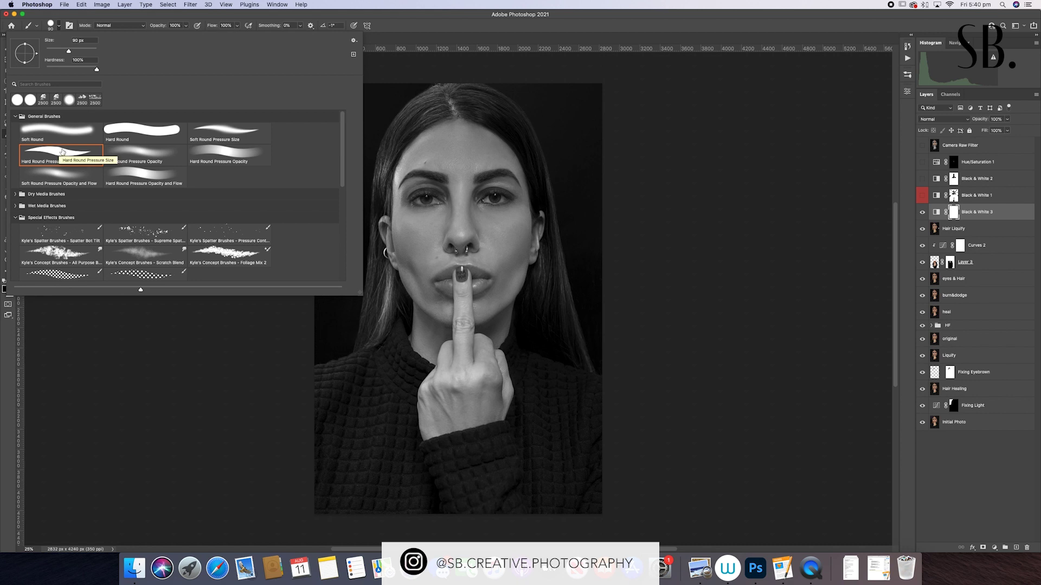
click(70, 18)
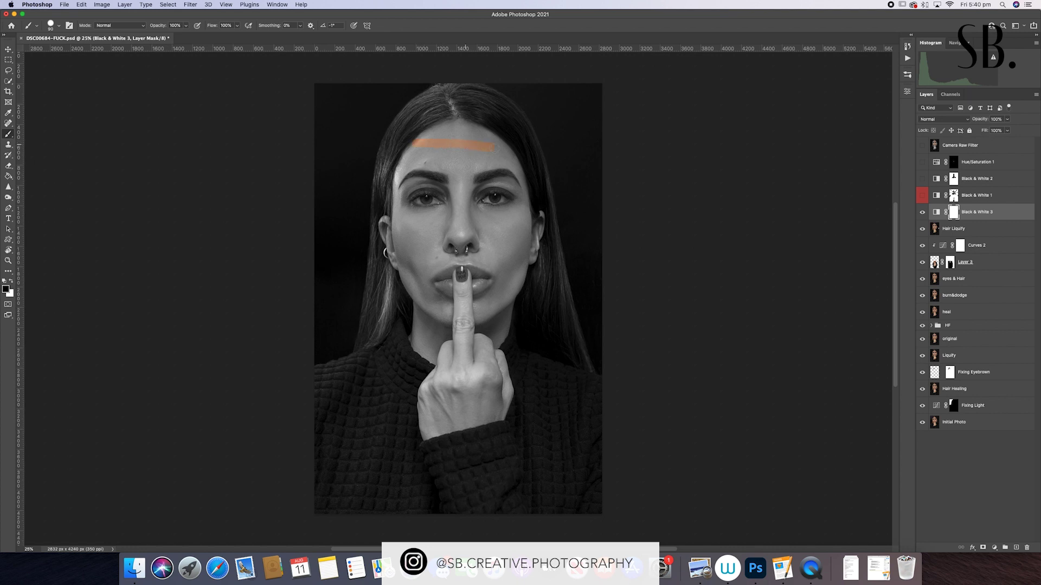
mouse_move(516, 256)
mouse_down()
mouse_move(426, 304)
mouse_move(494, 322)
mouse_move(416, 357)
mouse_up()
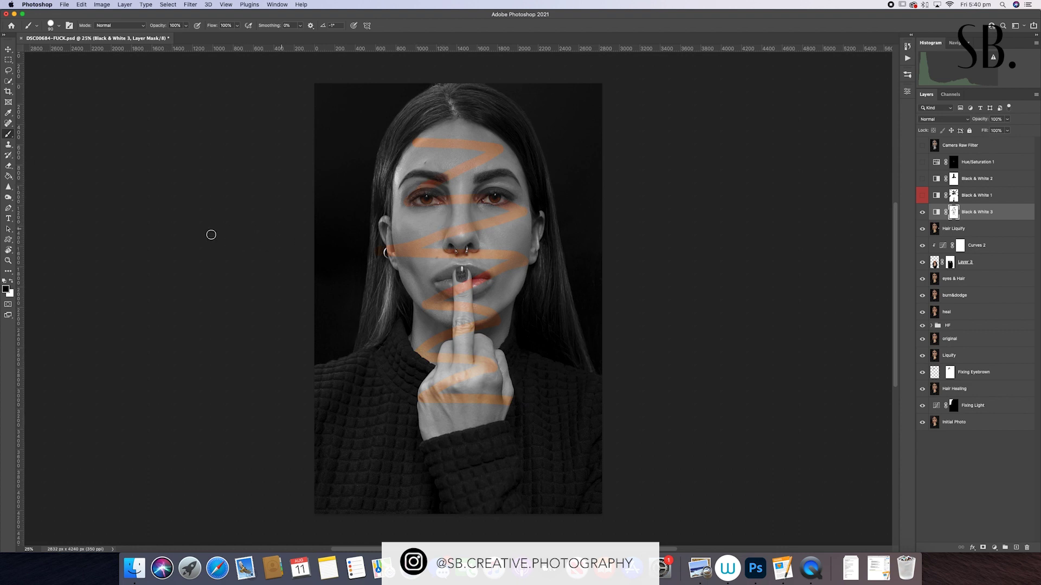
Switch to white and paint over parts of the zigzag at the forehead, eye and lips to restore the black and white effect.
key(x)
mouse_move(414, 142)
mouse_down()
mouse_move(502, 147)
mouse_move(413, 142)
mouse_up()
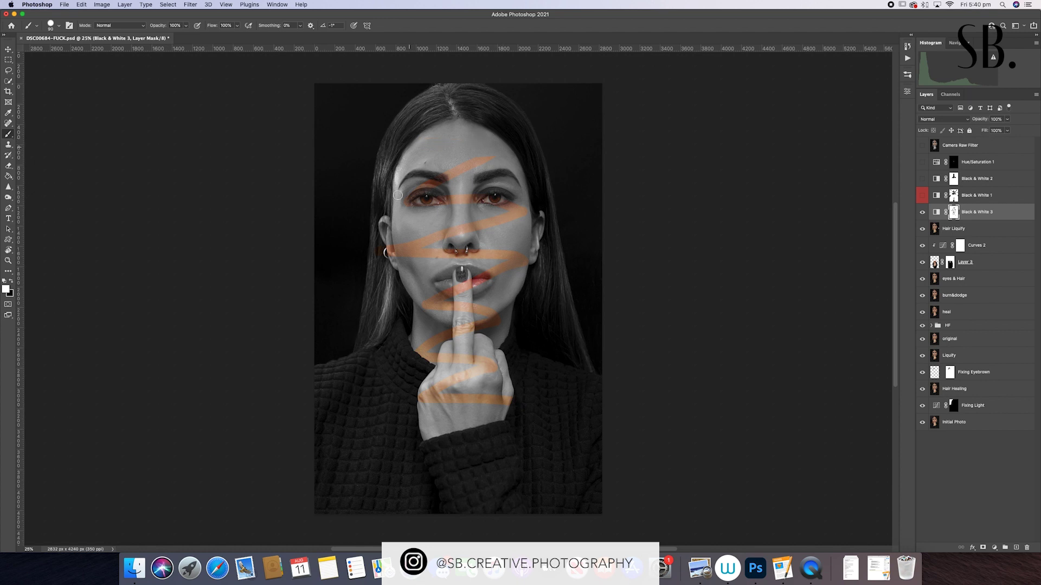
drag(433, 207, 422, 203)
drag(480, 283, 488, 281)
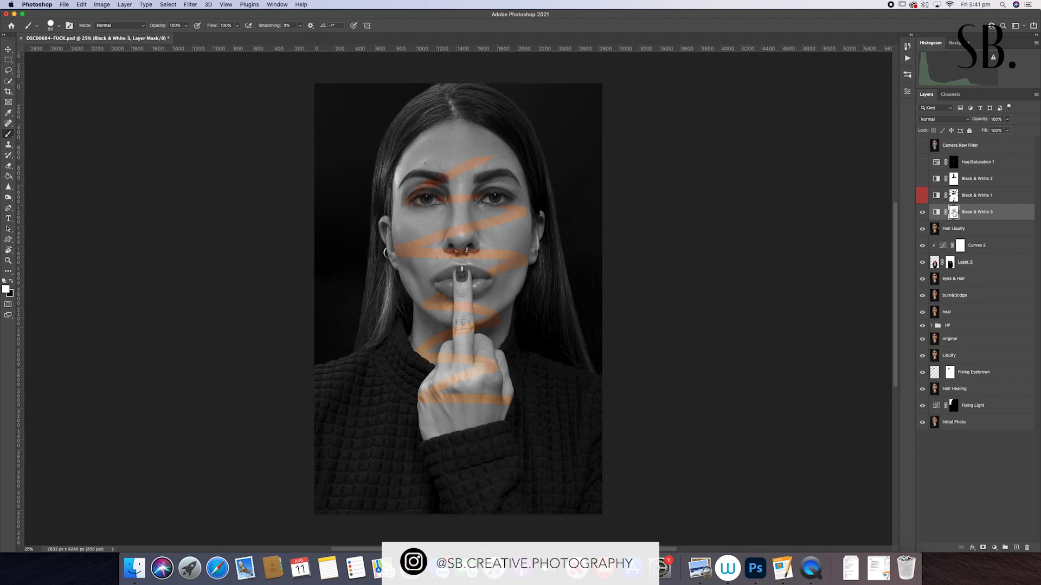
Hide the Black & White 3 layer and show the finished Black & White 2 and Hue/Saturation 1 layers.
click(923, 213)
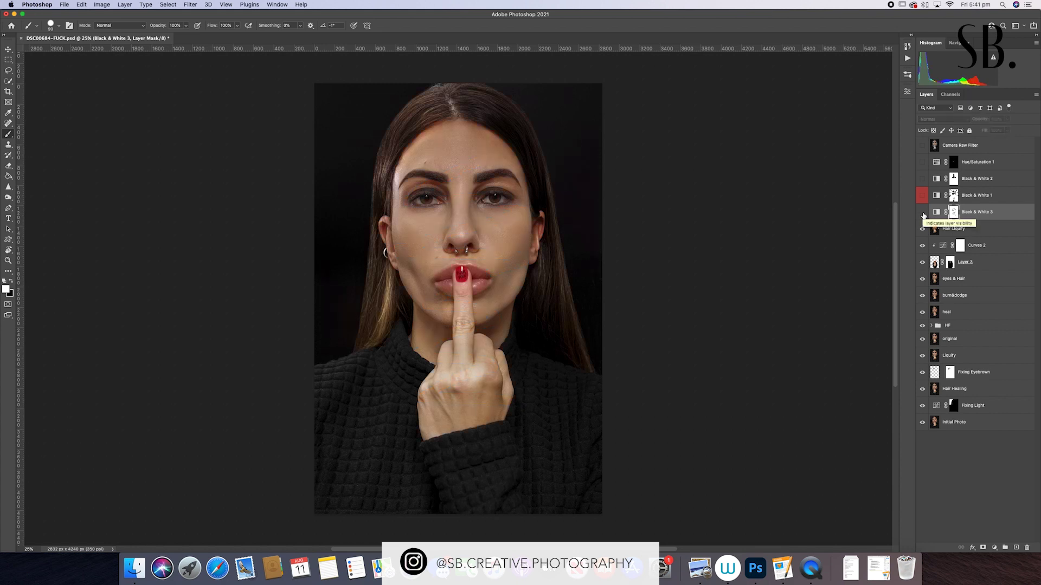
click(922, 179)
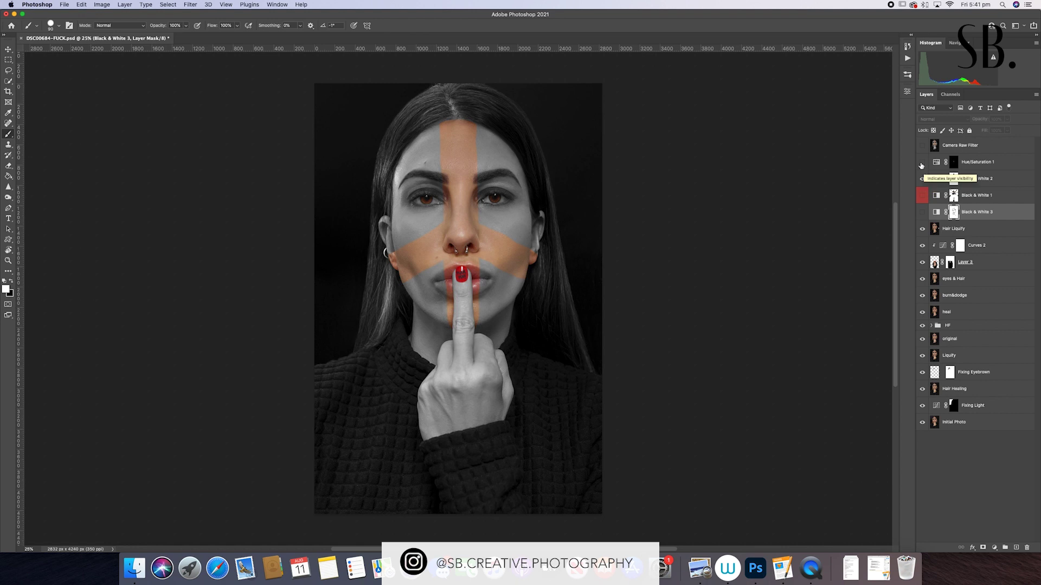
click(921, 162)
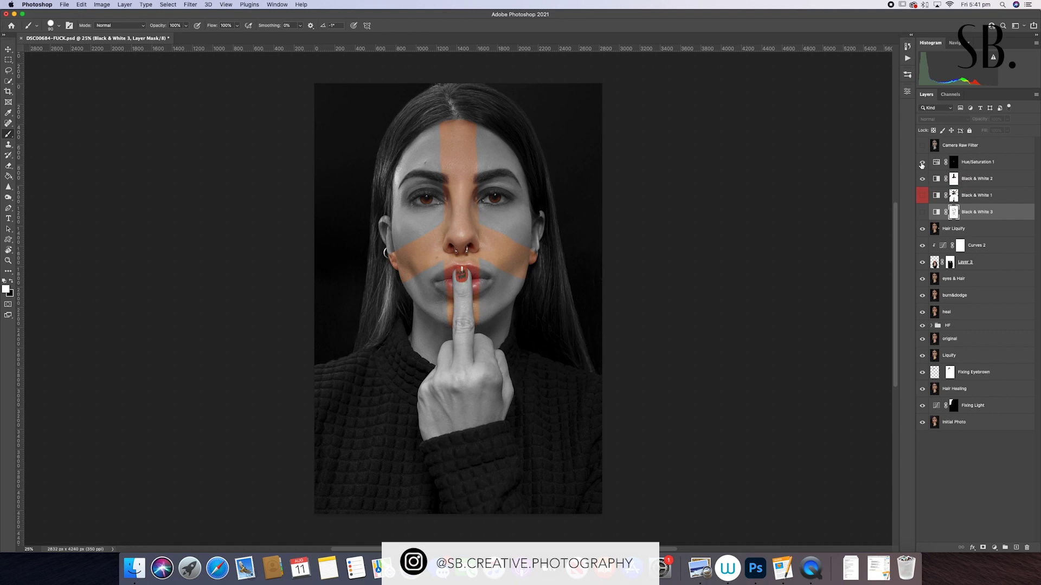
scroll(526, 231, left, 2)
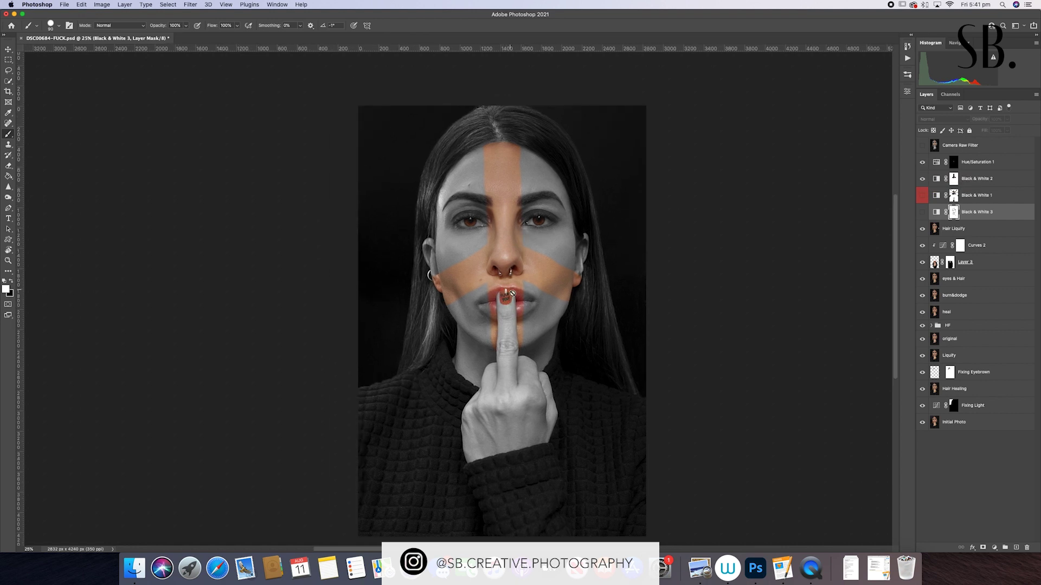
scroll(523, 301, down, 2)
scroll(523, 302, right, 2)
scroll(522, 302, up, 1)
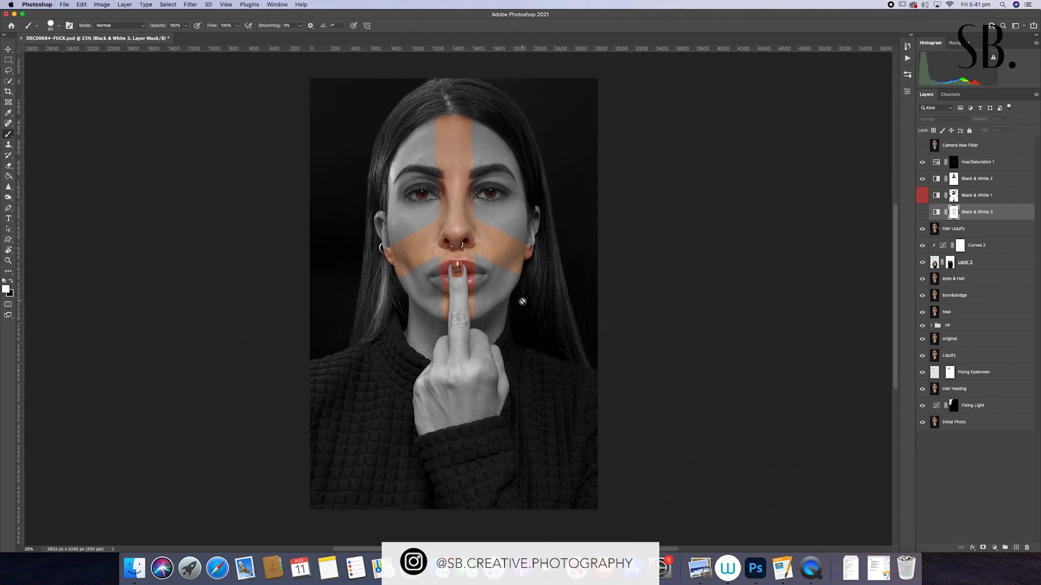